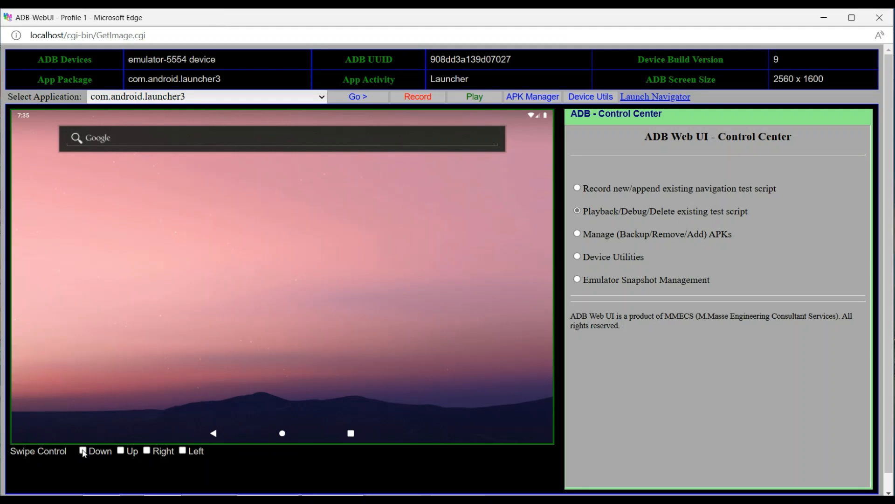
Swipe down on the device's home screen to show all apps, and choose Install APK on device as the APK Manager operation
left_click(83, 450)
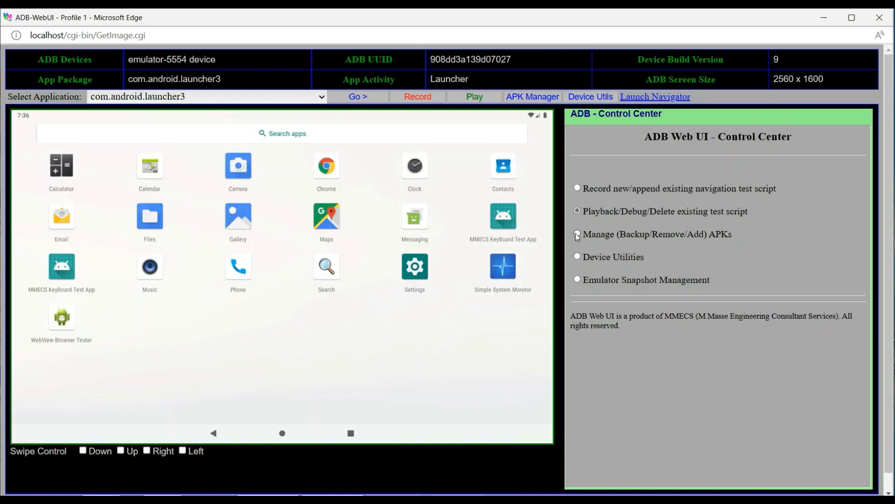
left_click(577, 234)
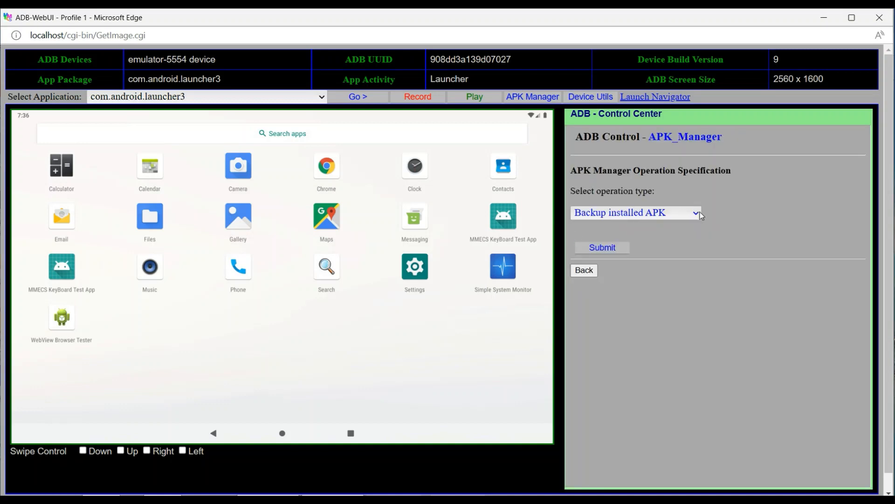
left_click(697, 214)
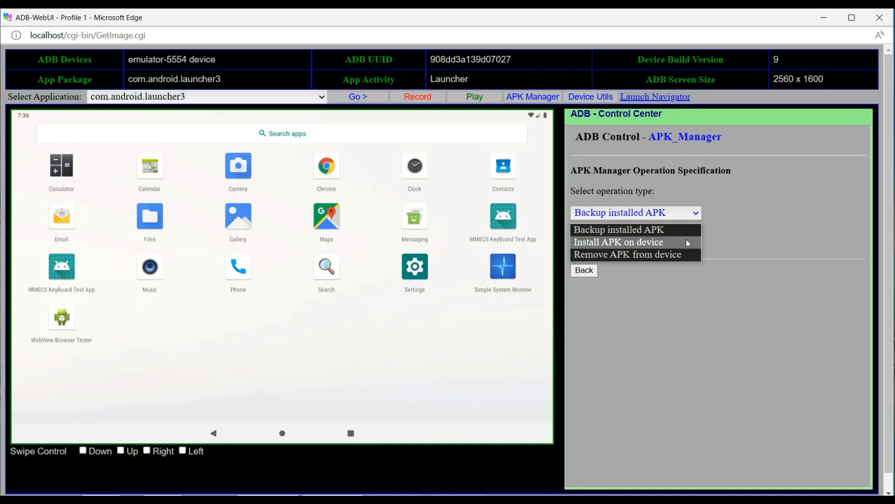
left_click(686, 240)
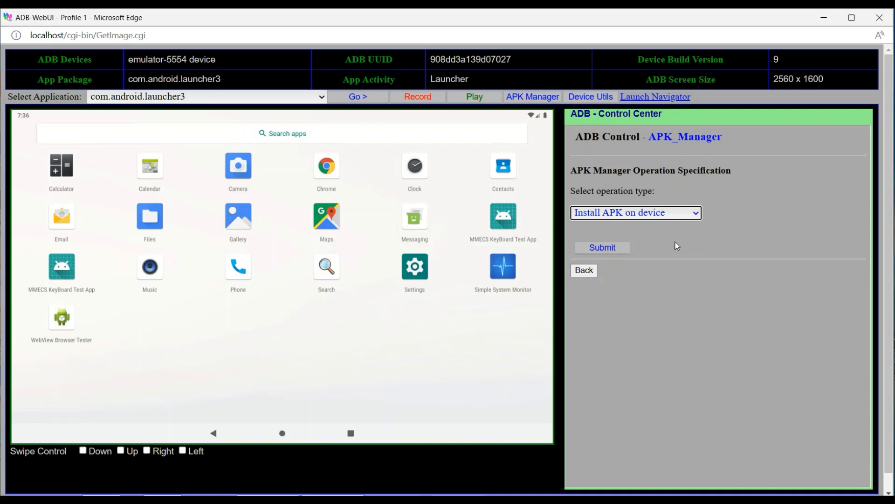
left_click(621, 252)
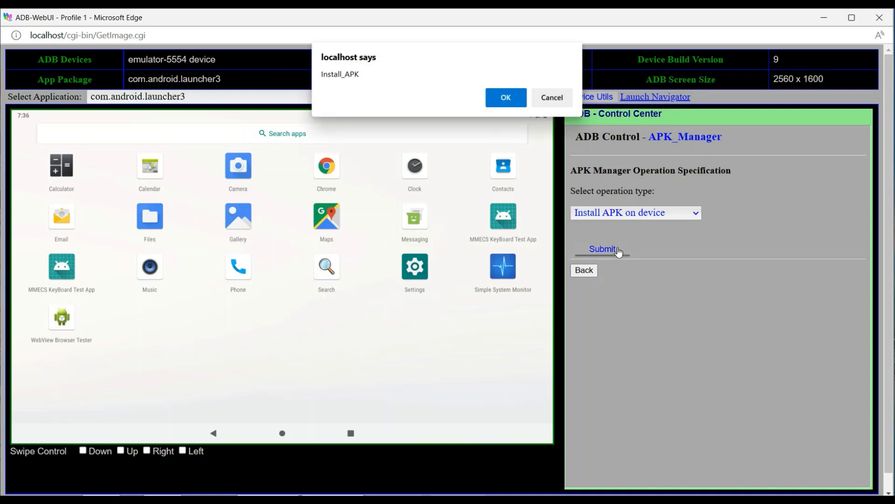
left_click(505, 97)
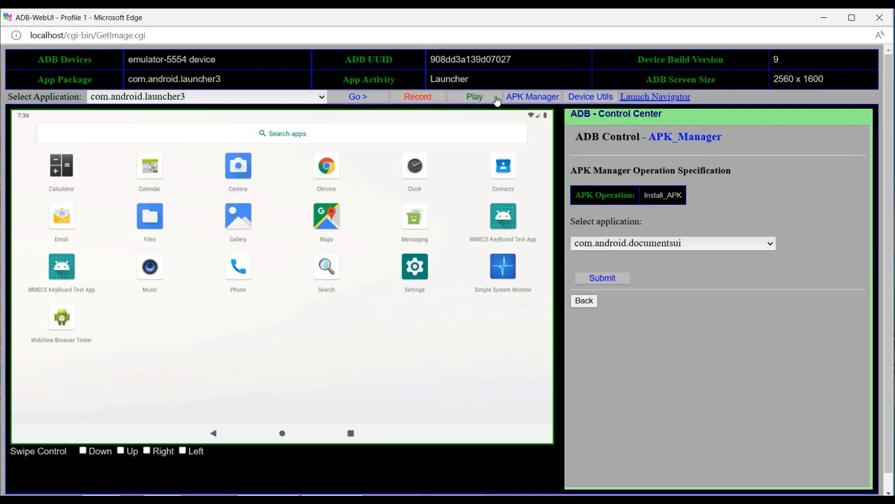
Install the org.mozilla.firefox application on the emulator and return to the Control Center
left_click(771, 243)
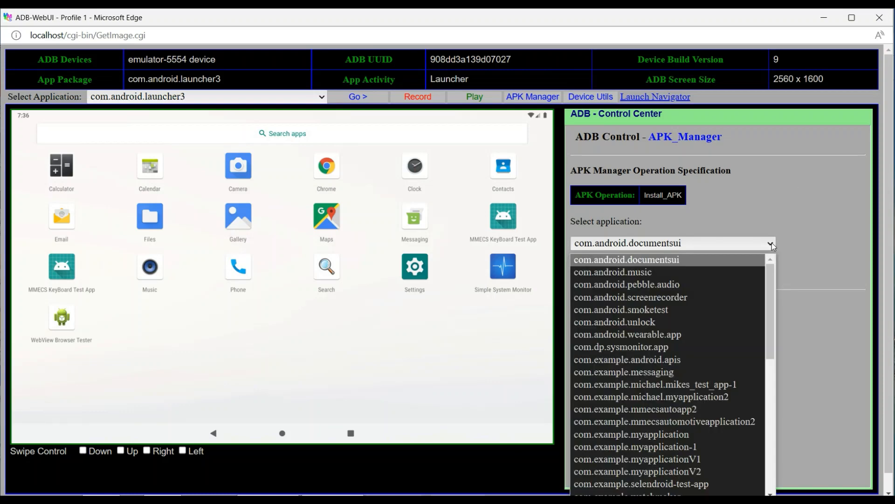
left_click(770, 490)
scroll(770, 489, "down", 4)
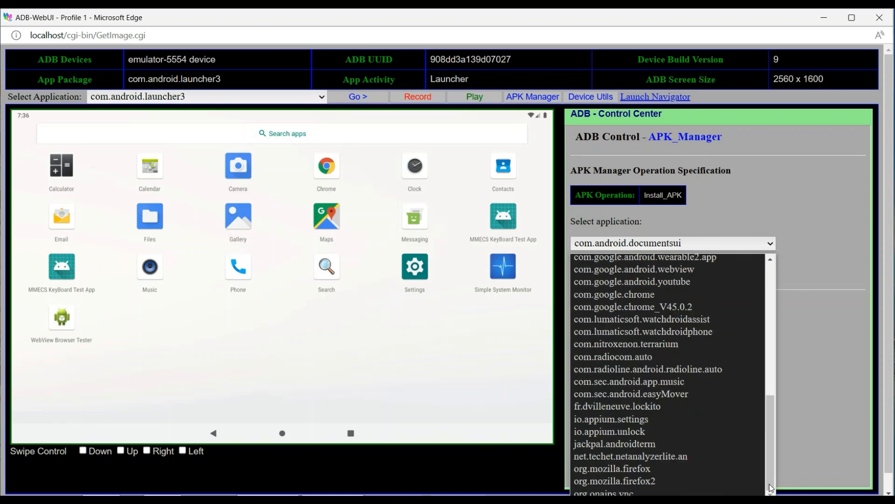
left_click(749, 469)
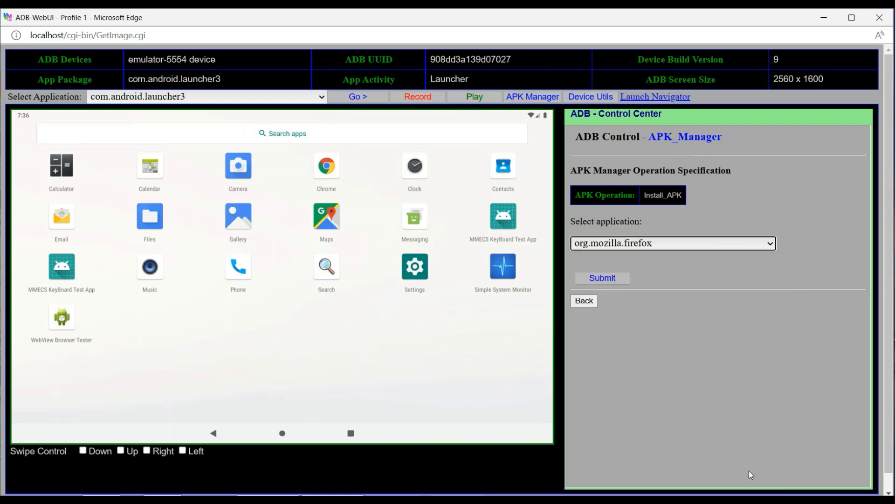
left_click(602, 279)
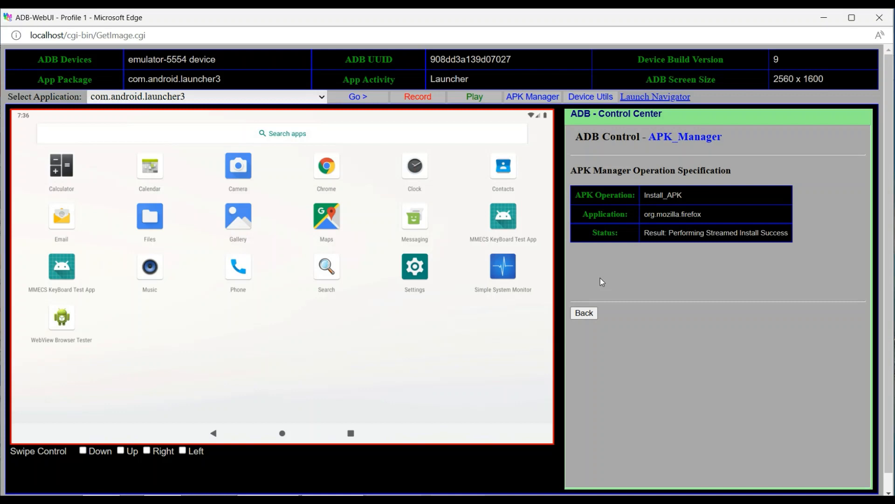
left_click(587, 313)
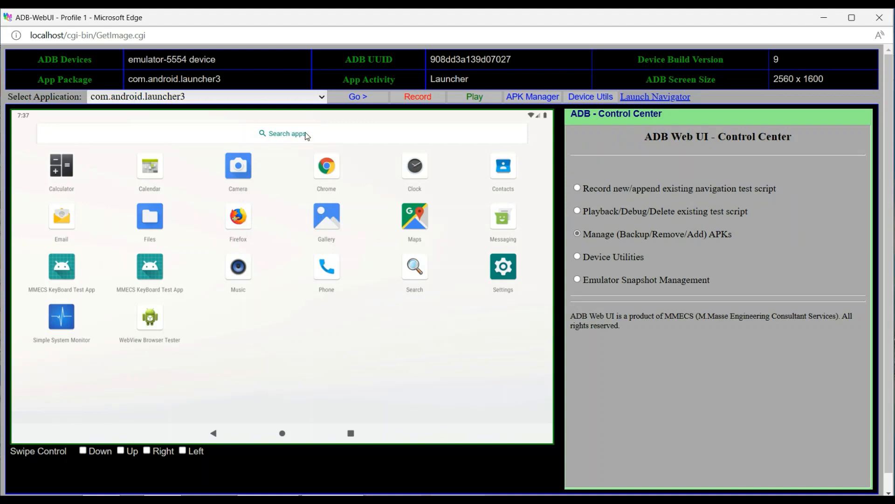
Launch Firefox on the emulator and advance through its welcome pages to the Sync page
left_click(354, 98)
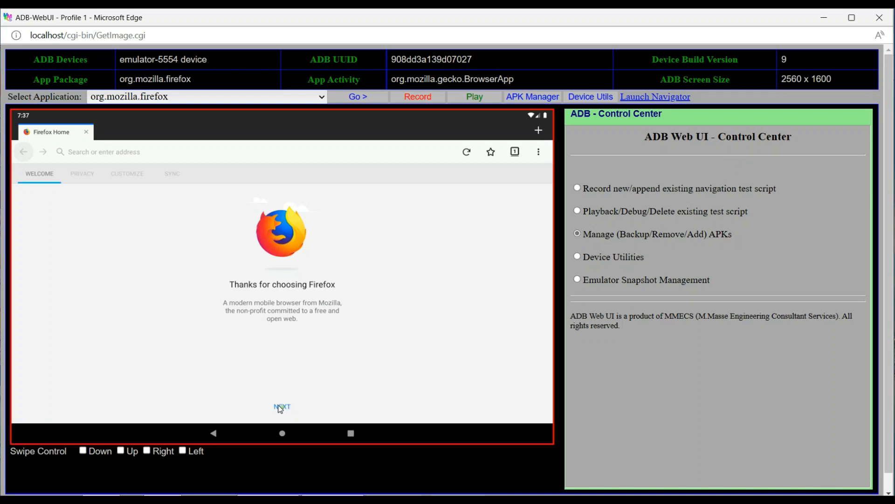
left_click(281, 407)
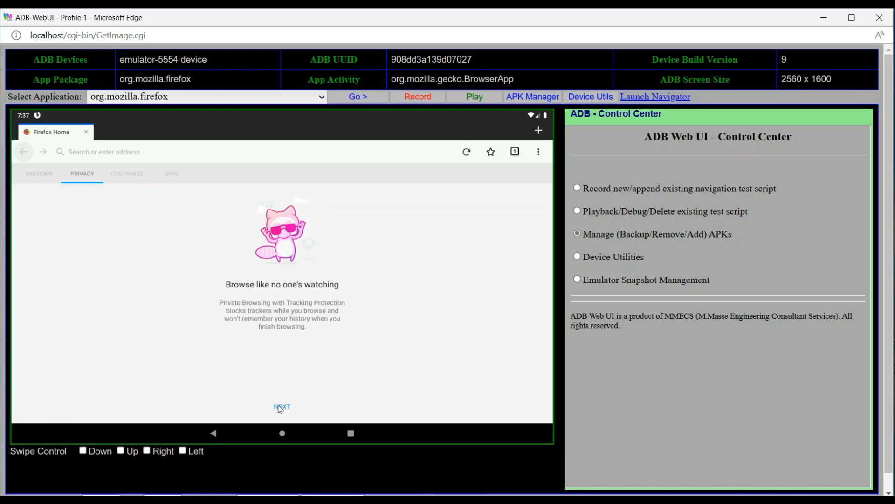
left_click(352, 97)
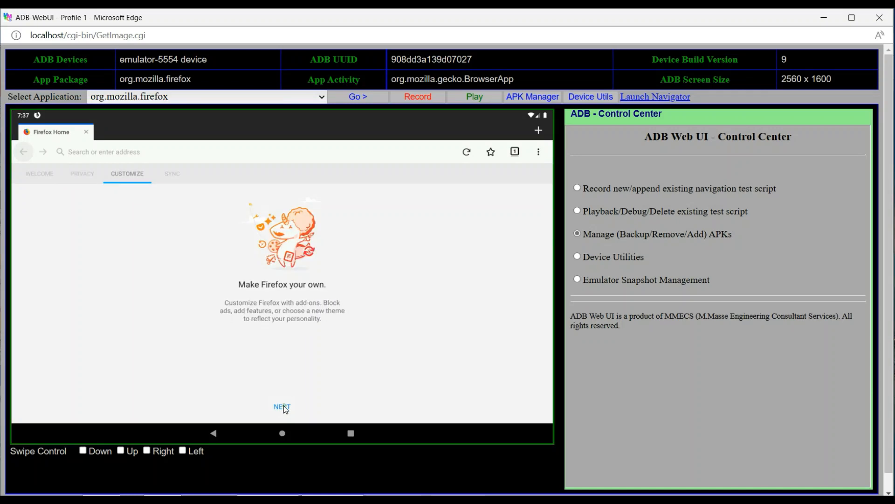
left_click(350, 99)
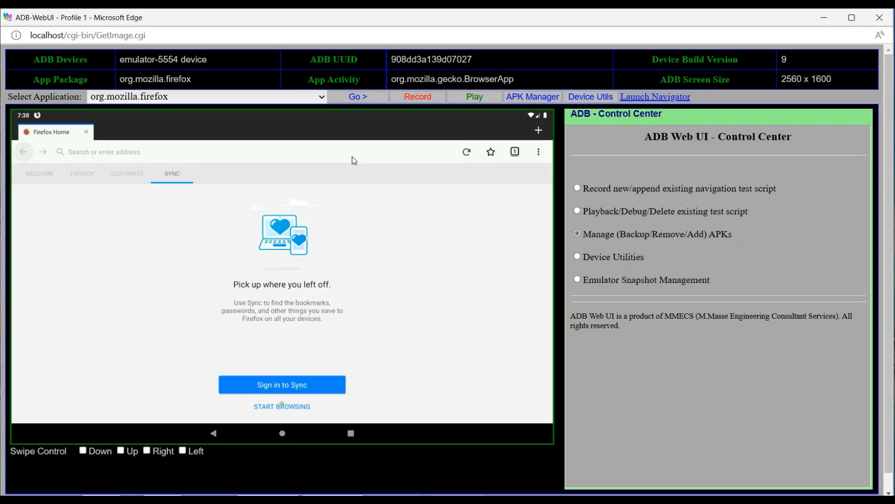
Show the device's recent apps, swipe right, and clear all of them
left_click(343, 98)
left_click(341, 98)
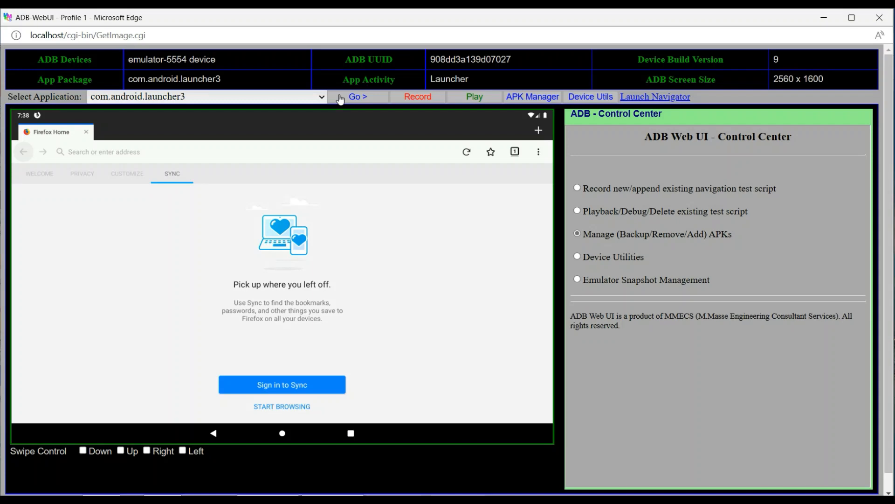
left_click(340, 99)
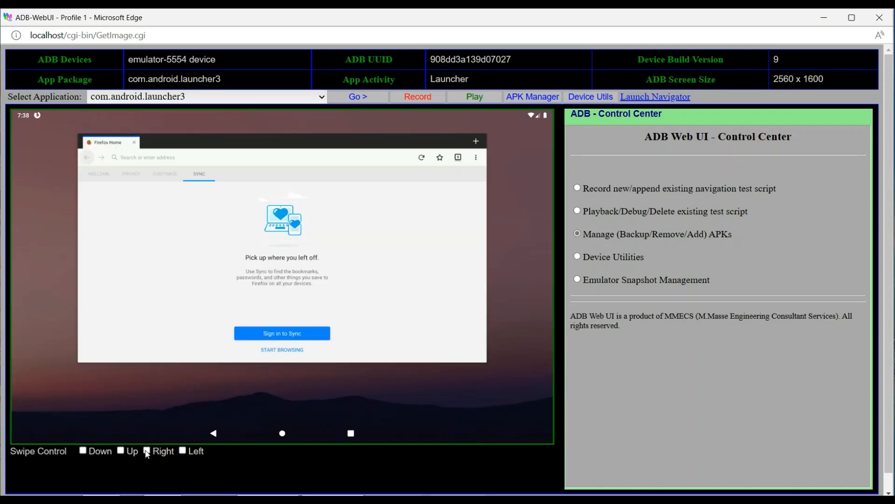
left_click(146, 451)
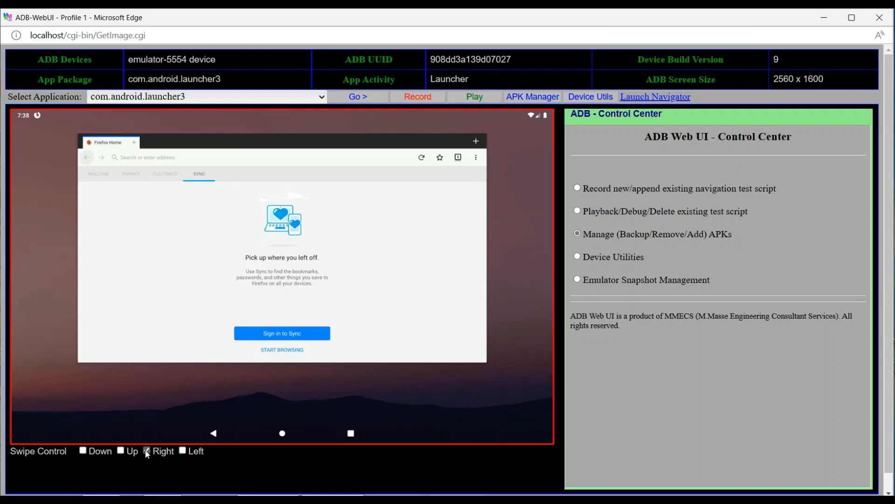
left_click(144, 438)
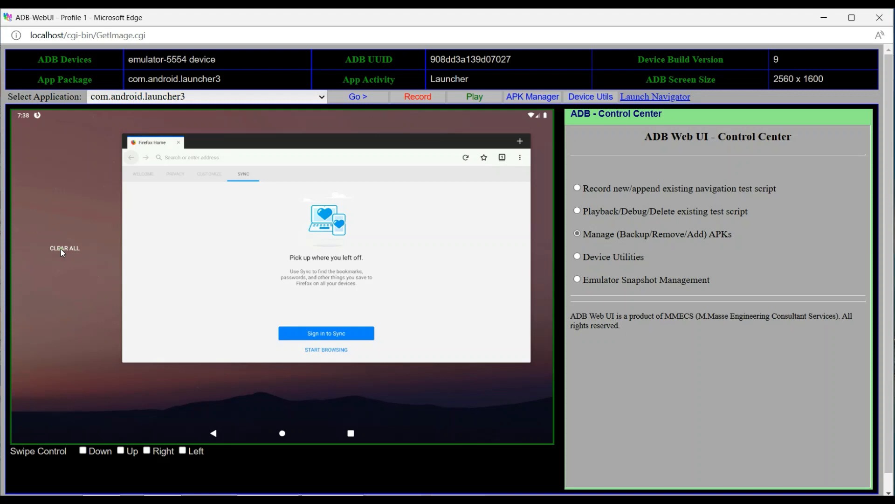
left_click(350, 97)
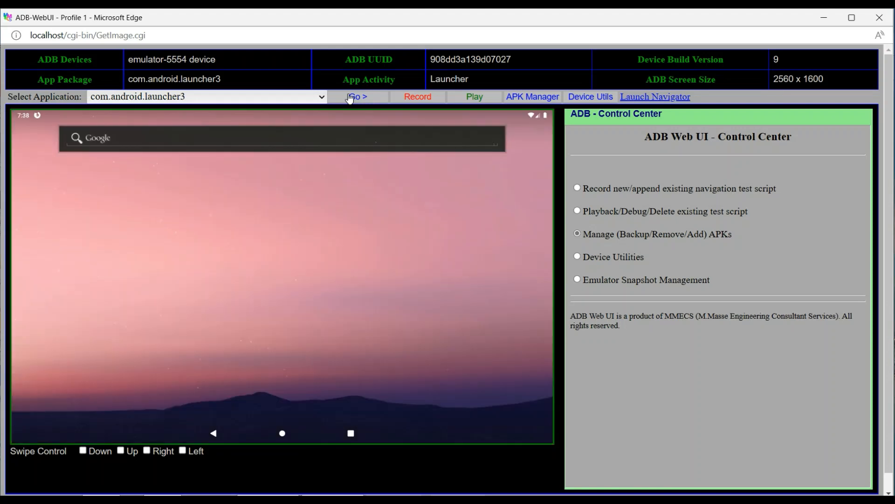
Set up a new navigation test script recording named "MMECS Home Page Firefox"
left_click(578, 187)
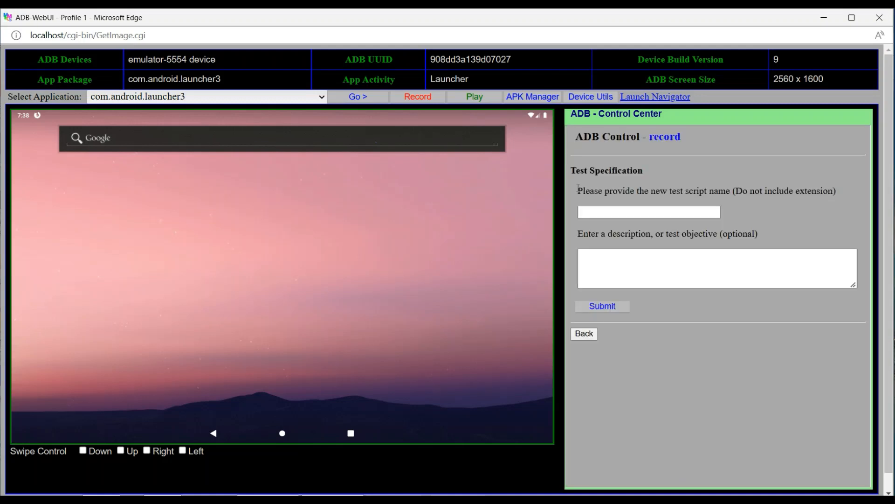
left_click(582, 212)
type("MME")
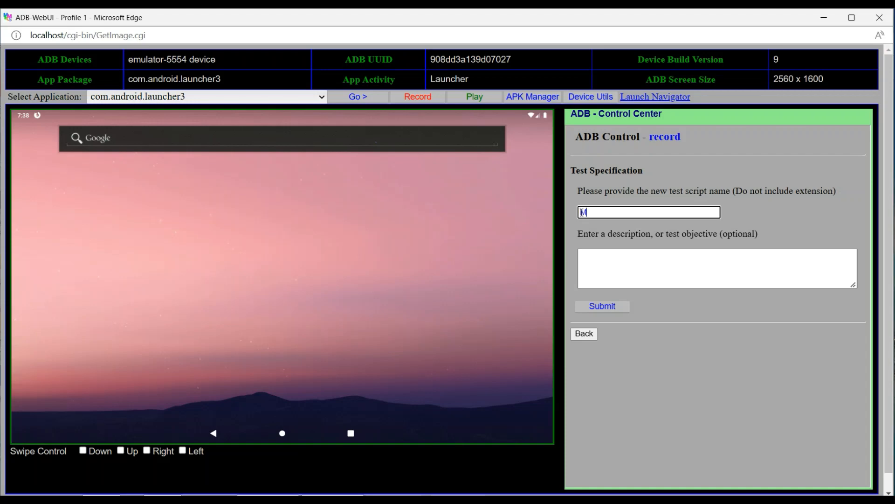
type("C")
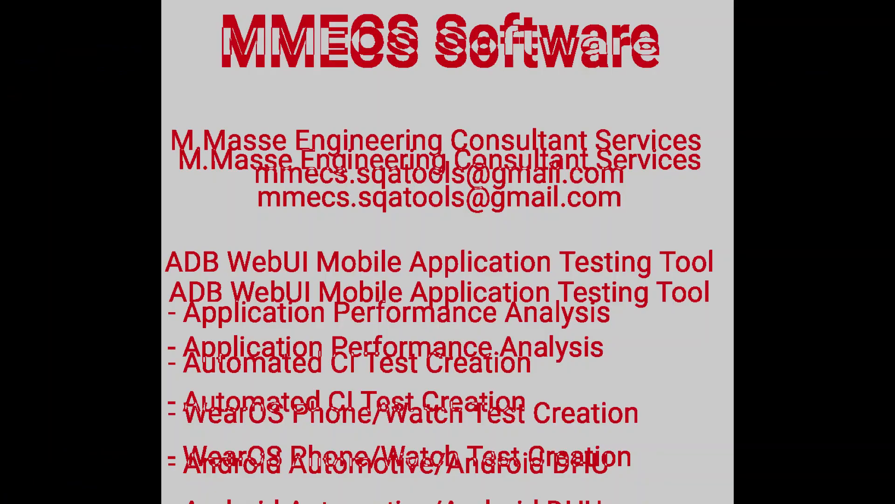
type("S ")
type("Ho")
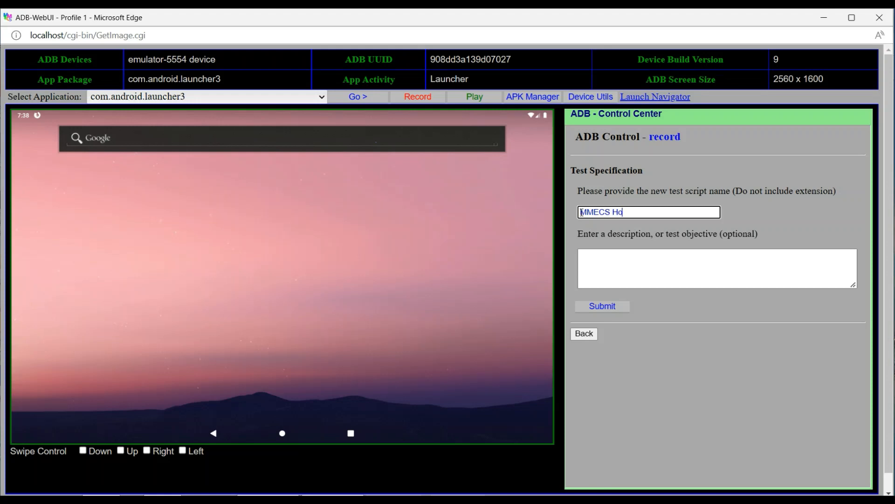
type("me Page Firefox")
Enter the test description "verify capture MMECS Home and ADB WebUI page Firefox" and start the recording
left_click(582, 258)
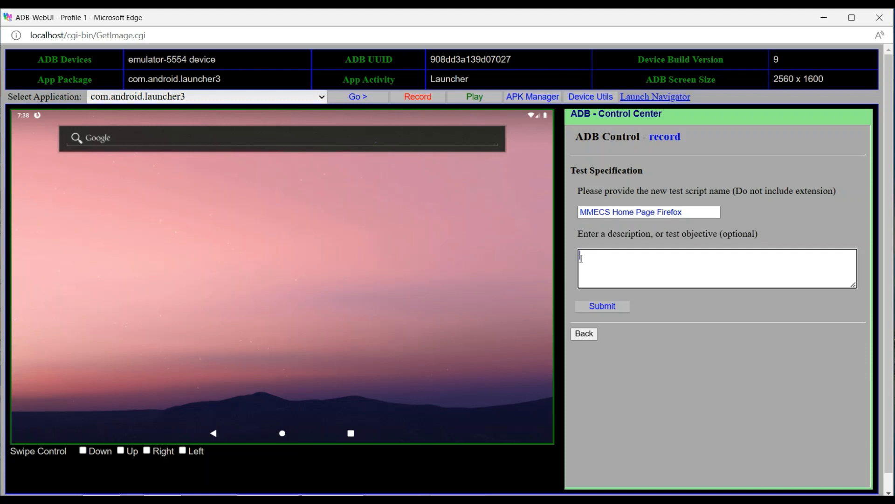
type("yer")
type("ify c")
type("apture")
type(" MME")
type("CS Ho")
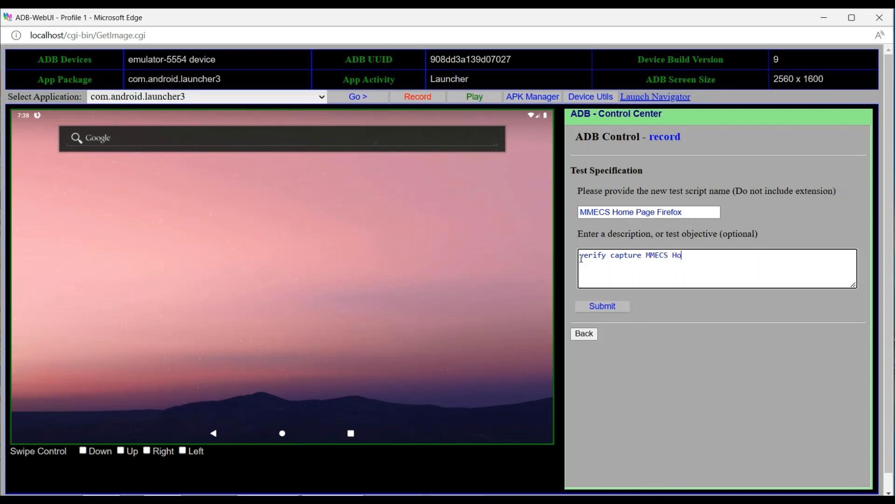
type("me and ADB WebUI pa")
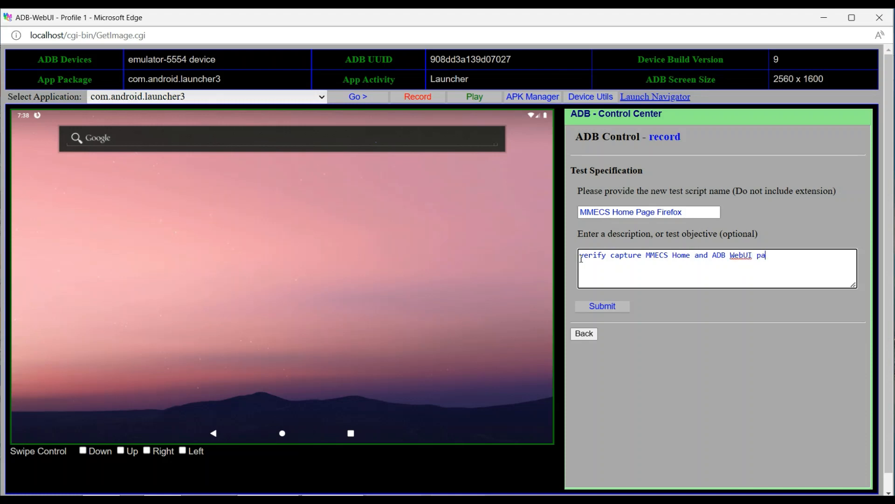
type("ge Firefox")
left_click(598, 304)
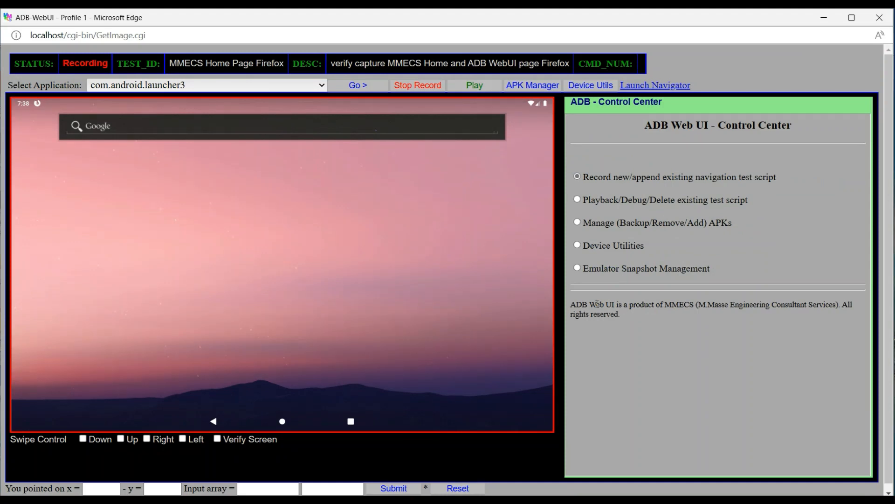
Launch org.mozilla.firefox as the first recorded action of the test script
left_click(323, 87)
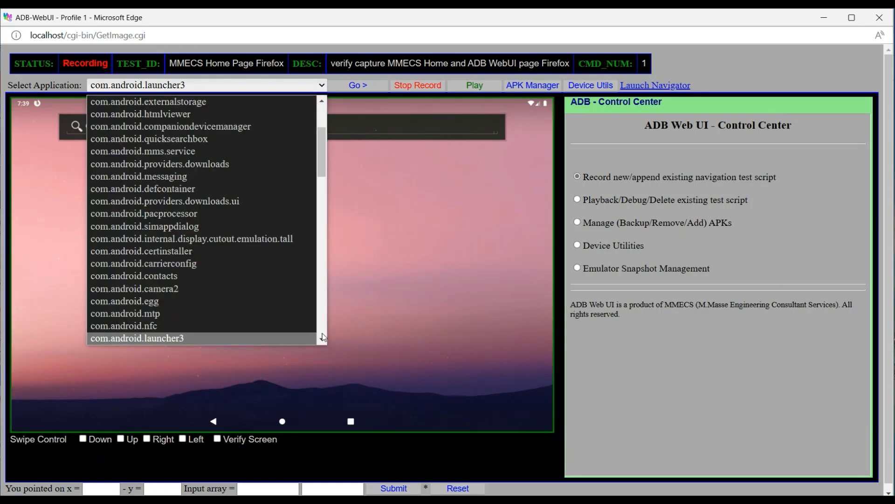
scroll(323, 335, "down", 10)
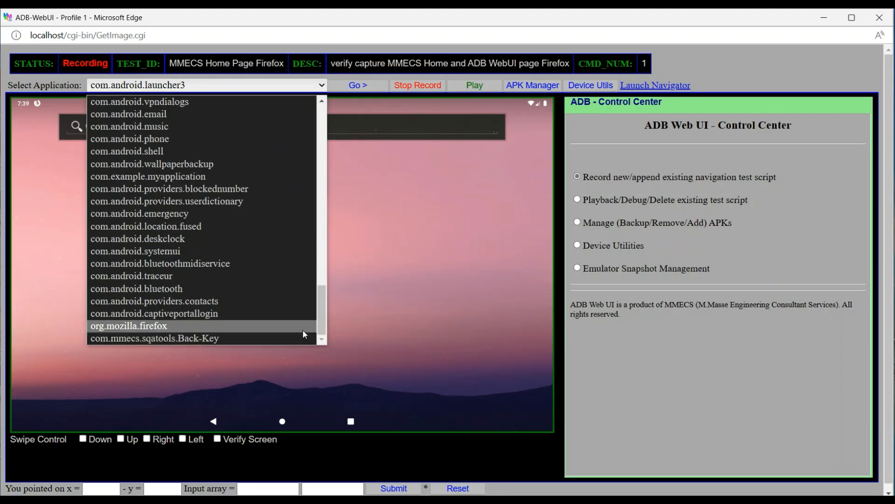
left_click(303, 330)
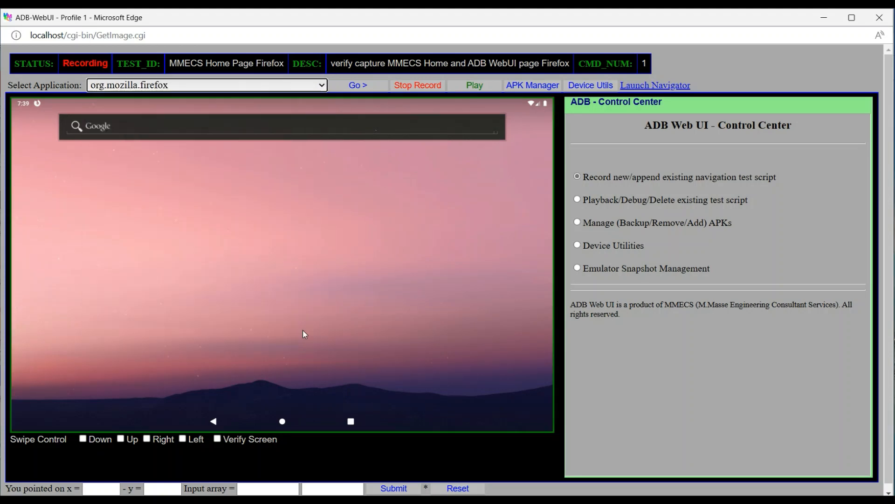
left_click(356, 88)
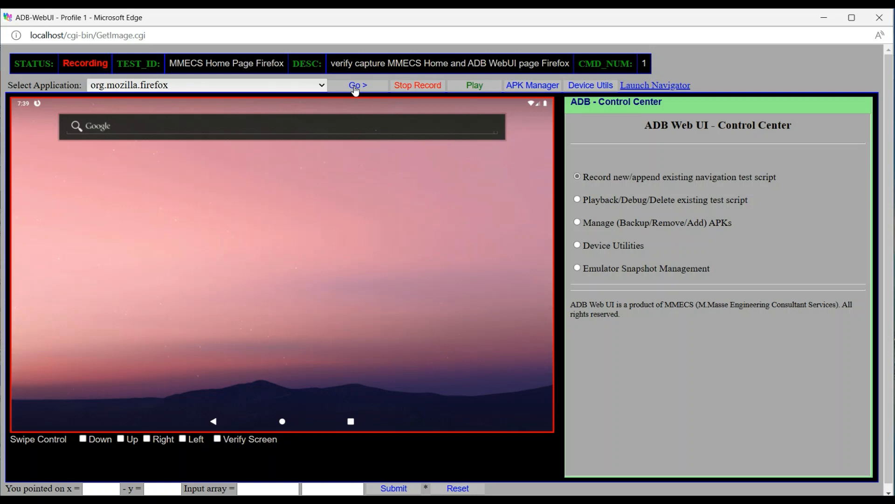
left_click(356, 89)
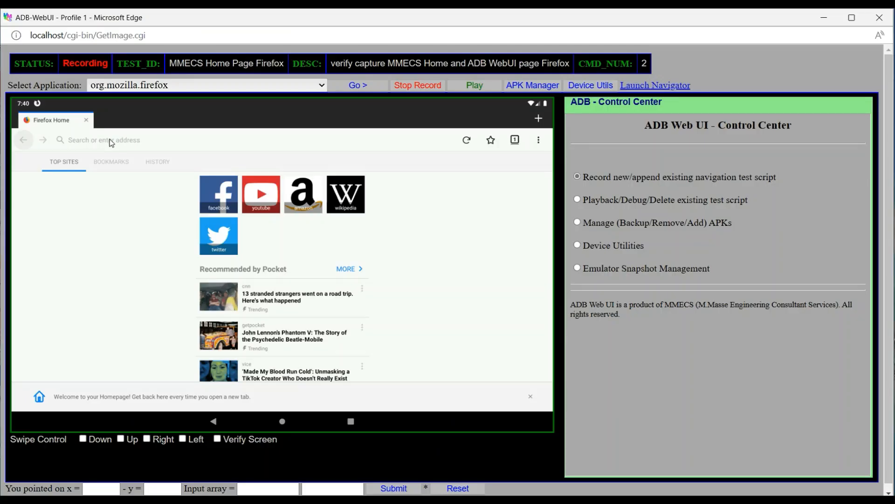
Focus Firefox's address bar on the emulator and switch the on-screen keyboard to numbers and symbols
left_click(110, 139)
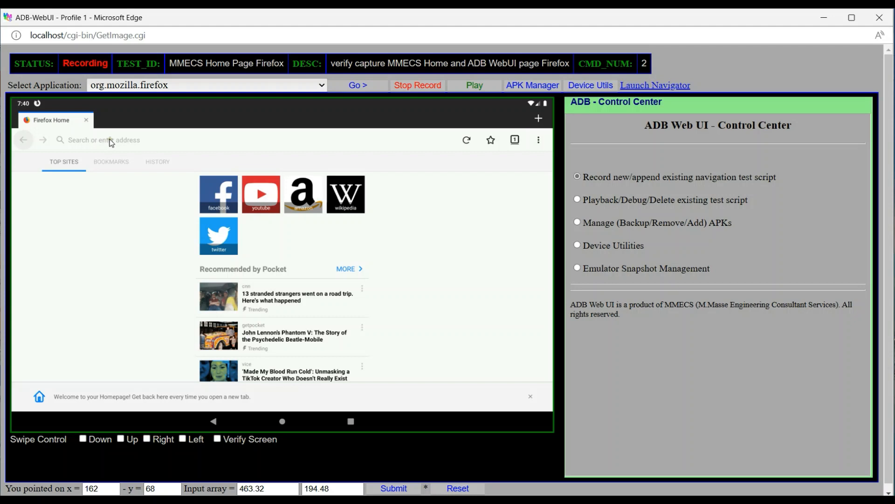
left_click(356, 87)
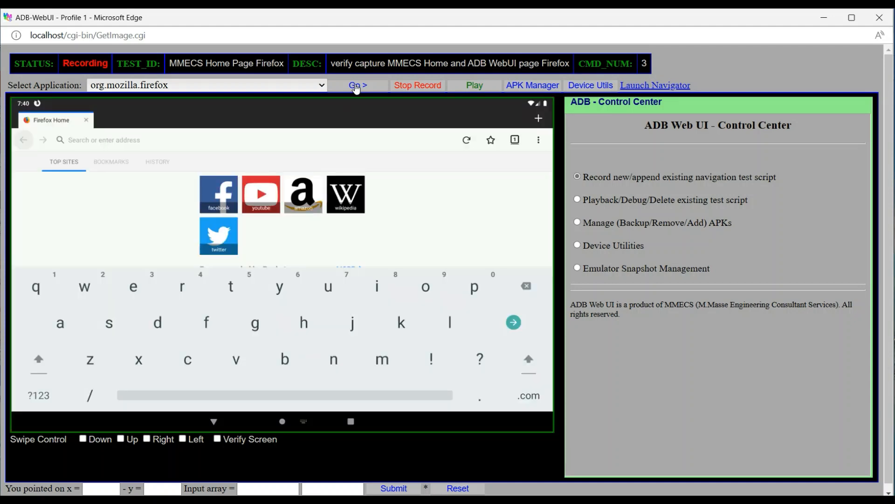
left_click(41, 396)
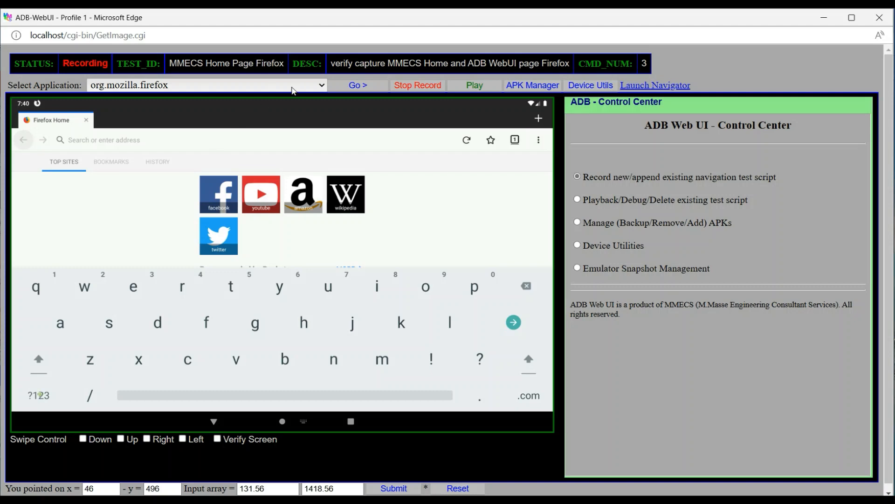
left_click(347, 89)
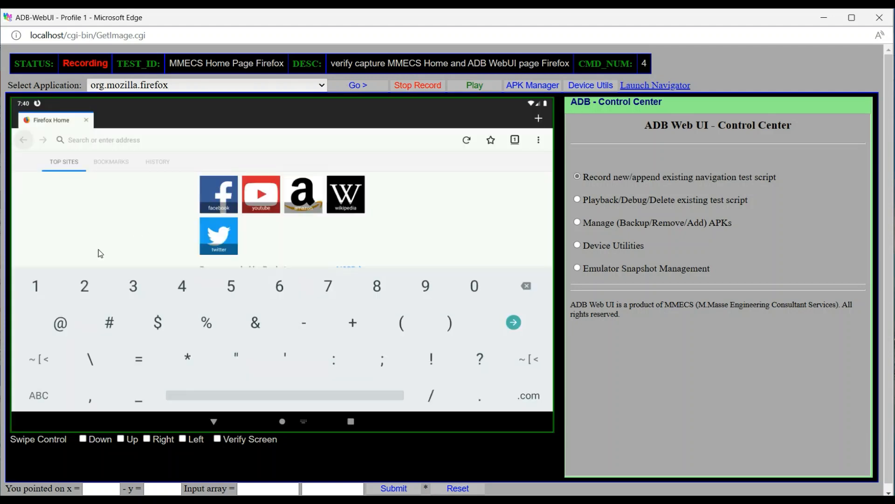
Enter the address 10.0.0.12 with the emulator's on-screen keyboard and load the MMECS Software home page
left_click(35, 292)
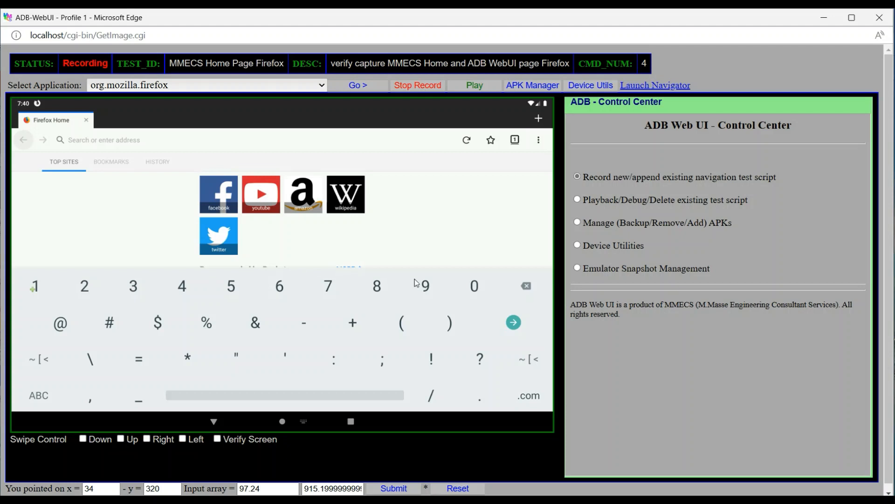
left_click(474, 289)
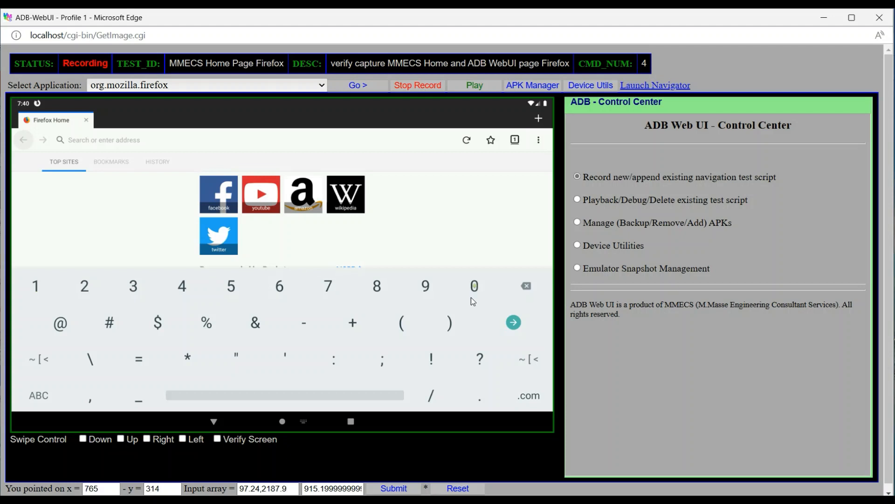
left_click(479, 406)
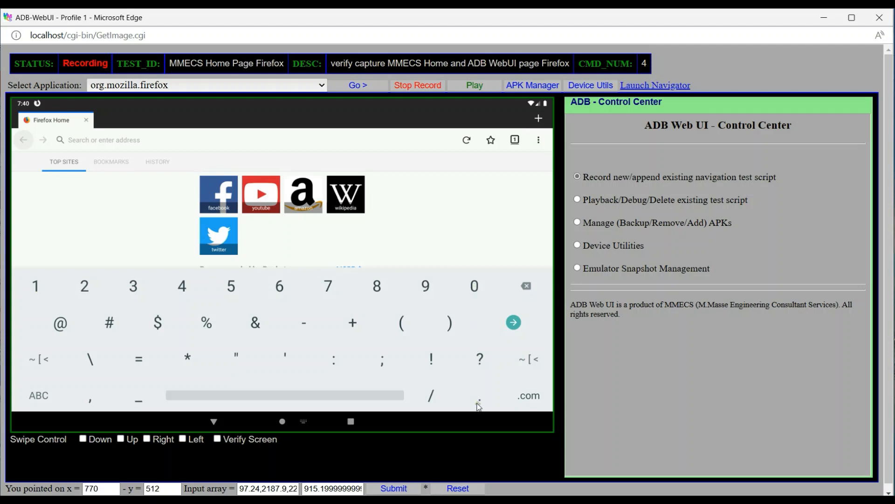
left_click(470, 286)
left_click(474, 290)
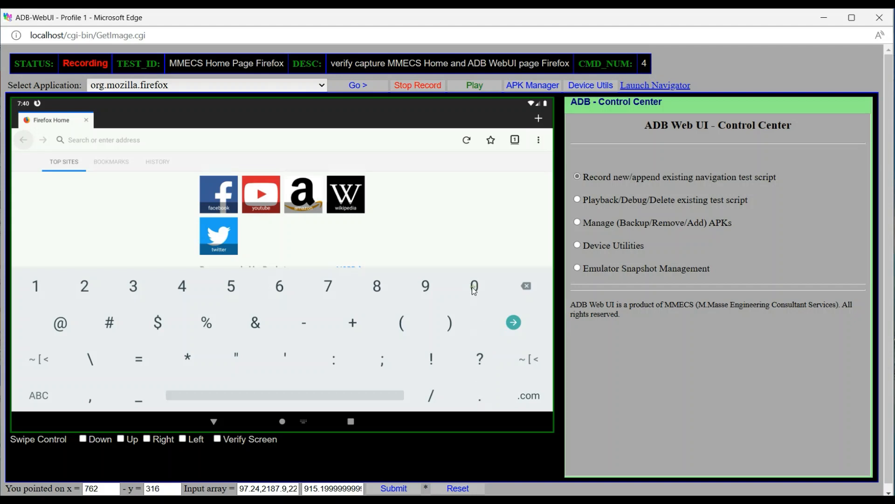
left_click(481, 401)
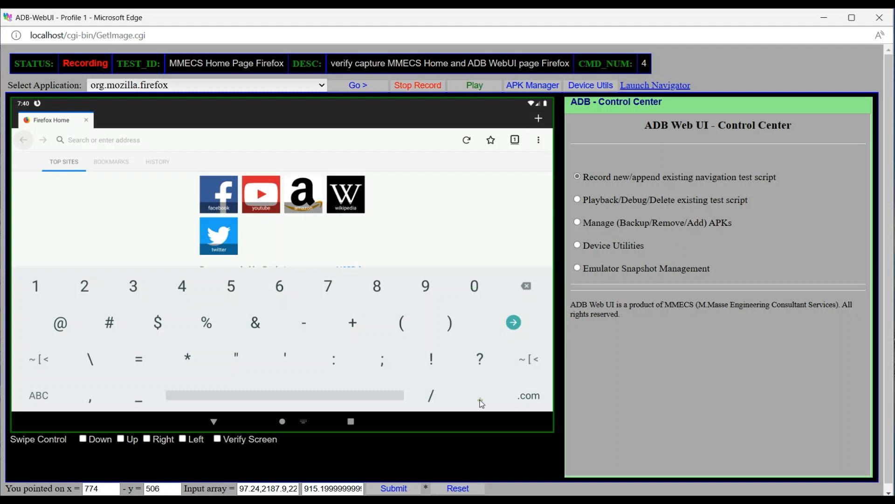
left_click(34, 286)
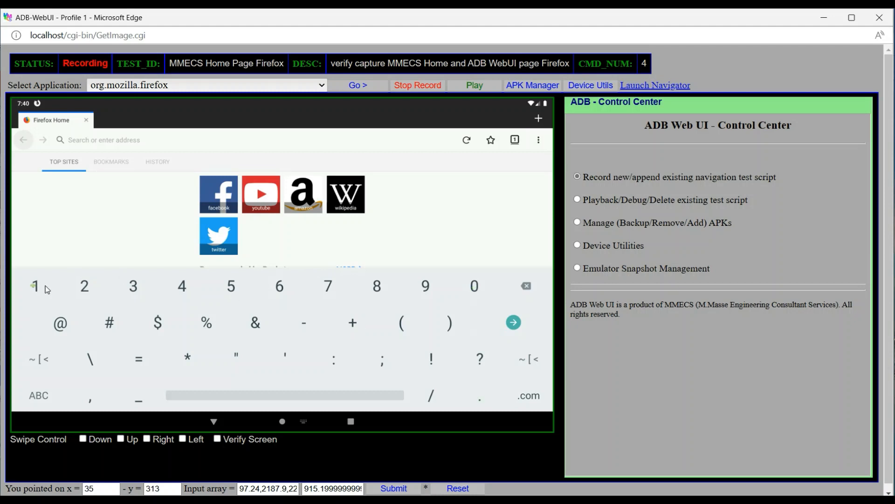
left_click(83, 287)
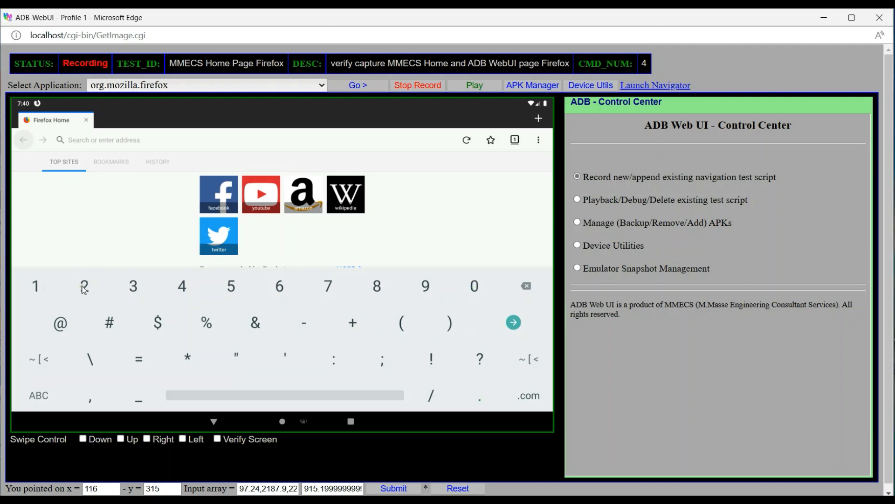
left_click(513, 323)
left_click(351, 89)
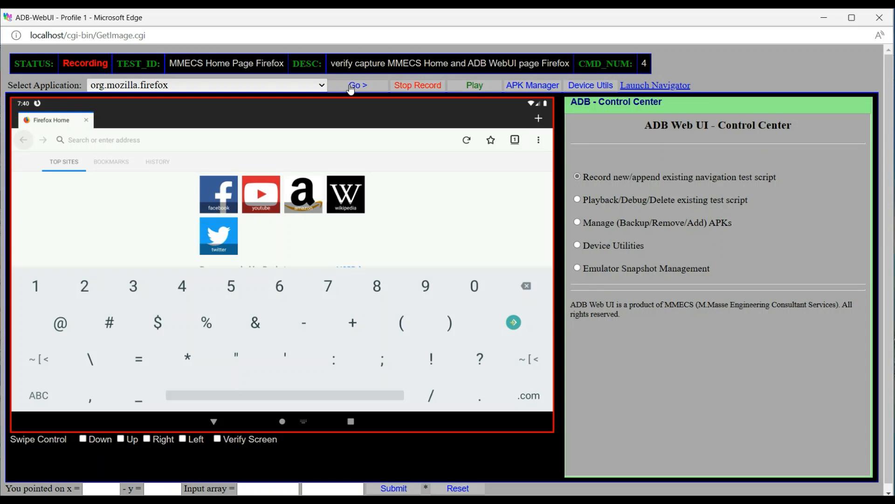
left_click(351, 87)
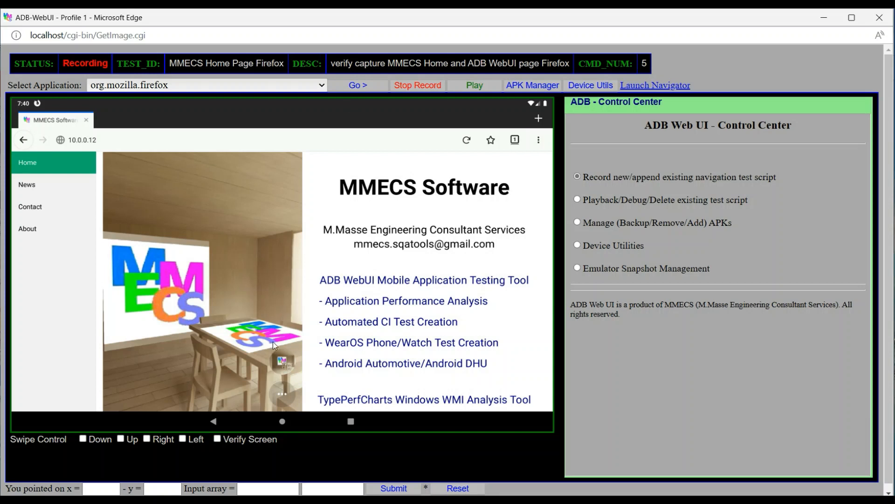
Record a screen verification of the MMECS home page text from the "MMECS Software" heading through the "Android Automotive/Android DHU" line
left_click(217, 439)
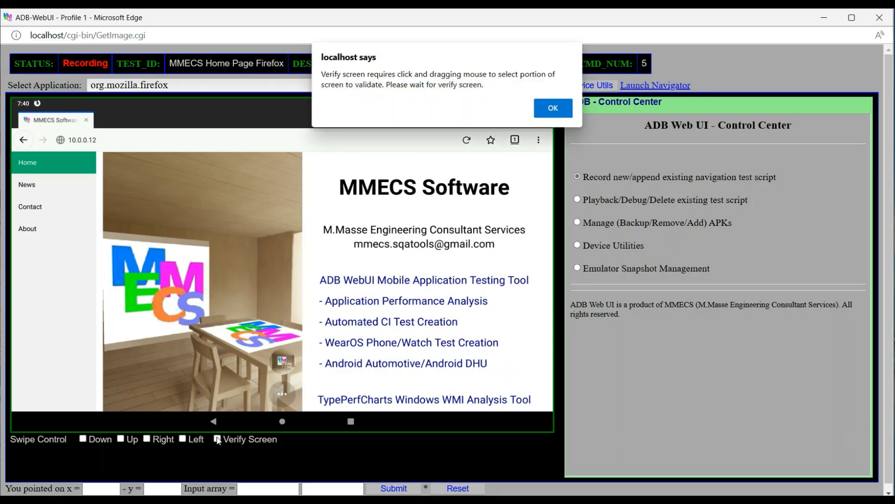
left_click(557, 103)
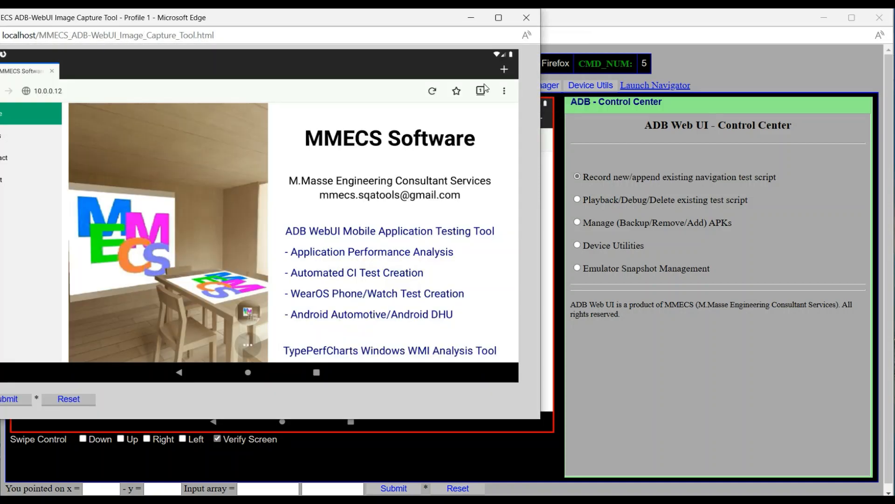
left_click_drag(252, 18, 281, 31)
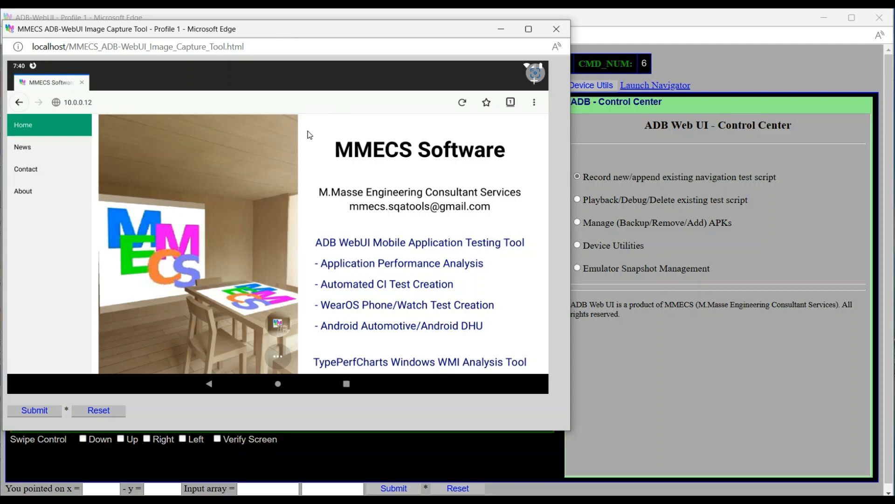
left_click_drag(307, 131, 529, 344)
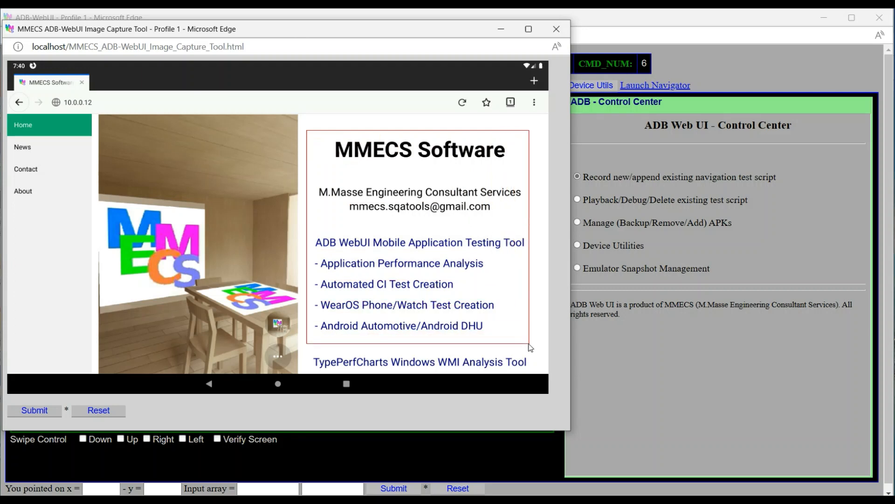
left_click(35, 412)
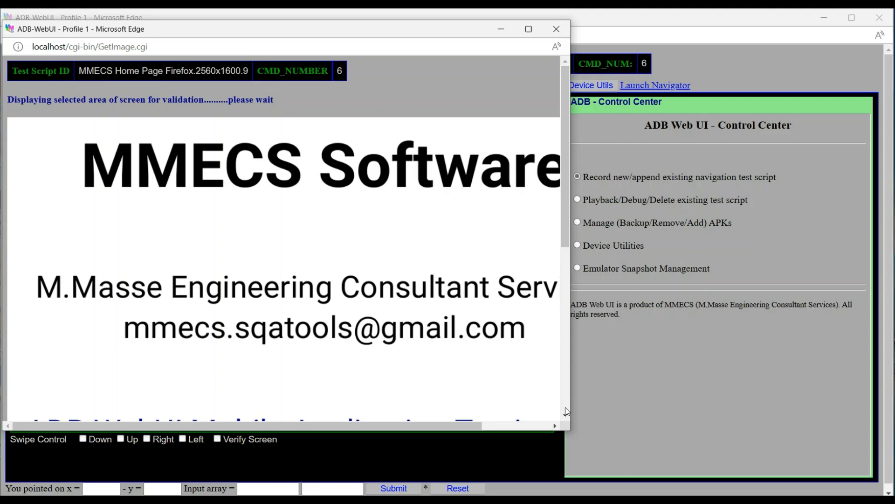
left_click(566, 408)
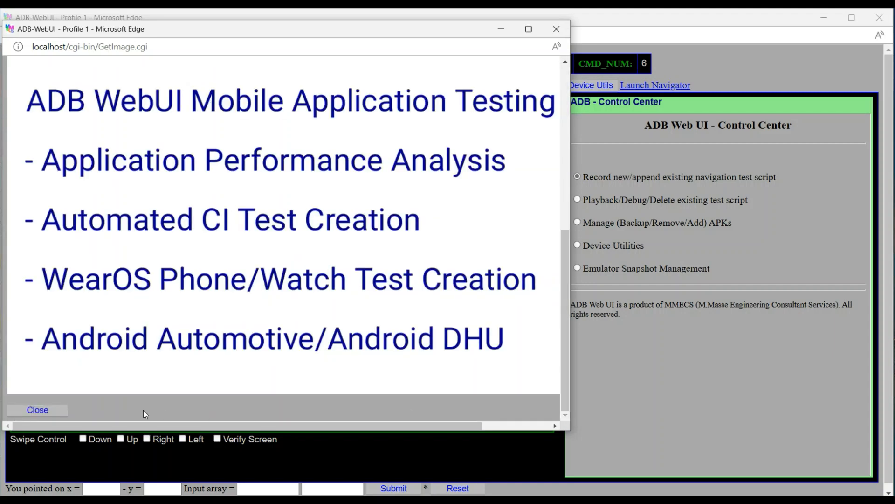
left_click(33, 411)
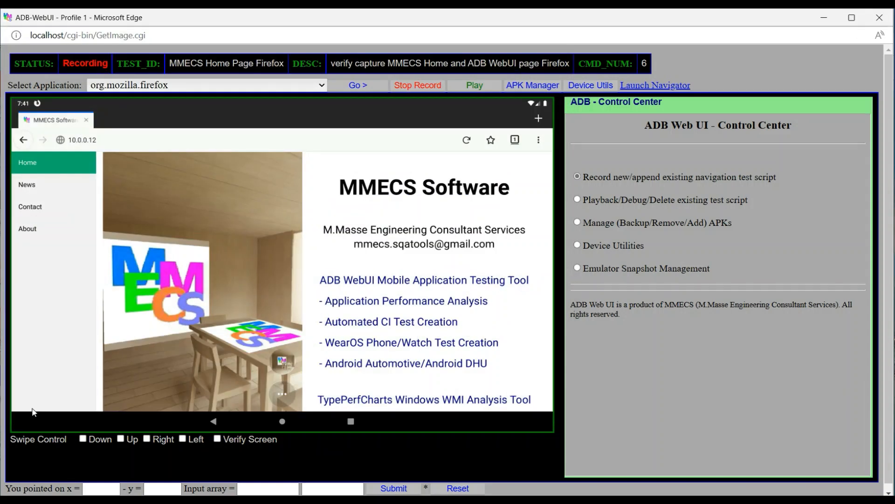
Follow the "ADB WebUI Mobile Application Testing Tool" link on the MMECS home page as a recorded action
left_click(410, 278)
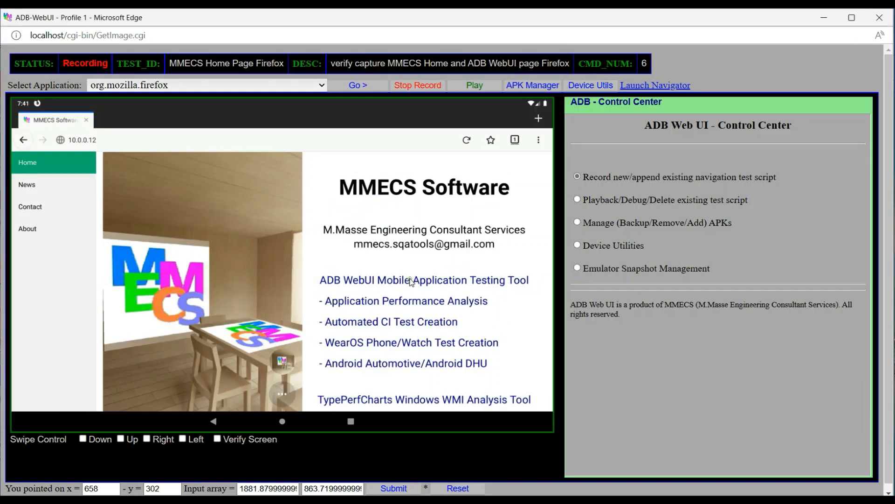
left_click(357, 86)
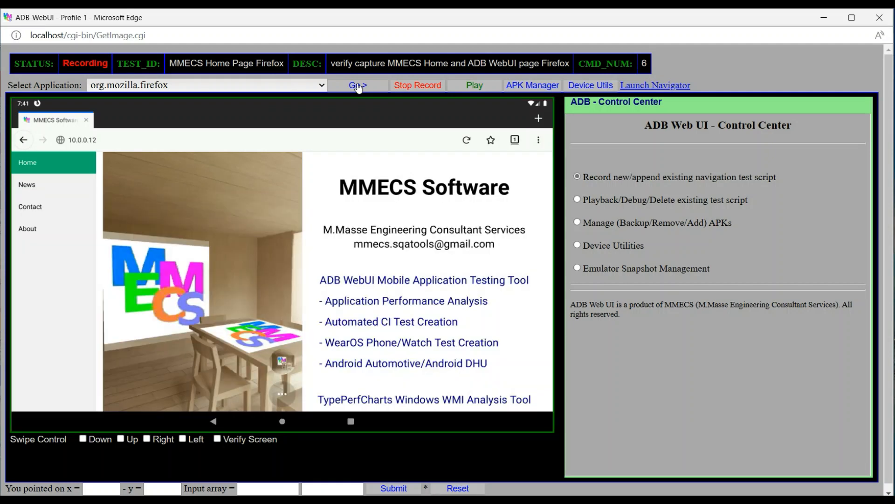
left_click(359, 86)
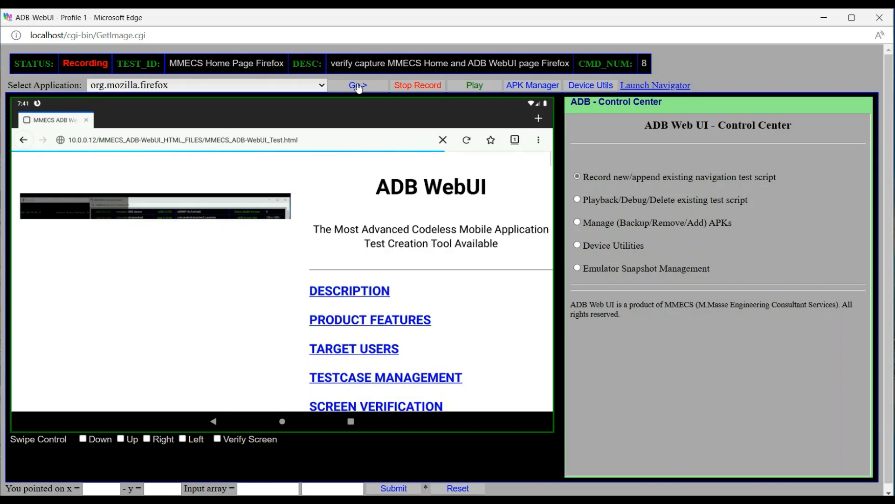
left_click(358, 88)
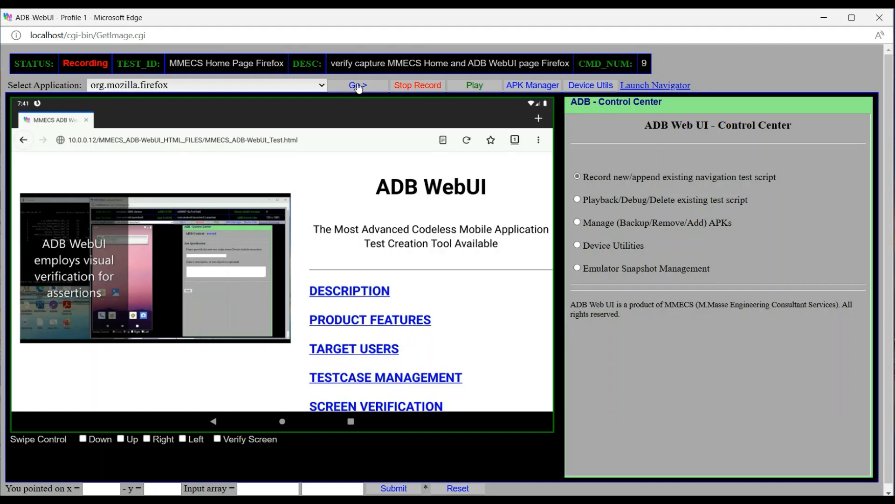
Record a screen verification of the "ADB WebUI" heading and the tagline beneath it, excluding the list of links
left_click(217, 439)
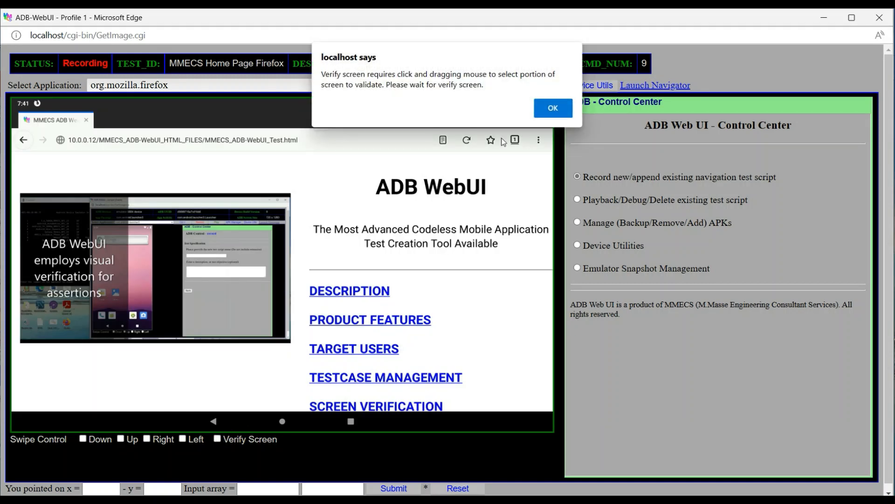
left_click(545, 105)
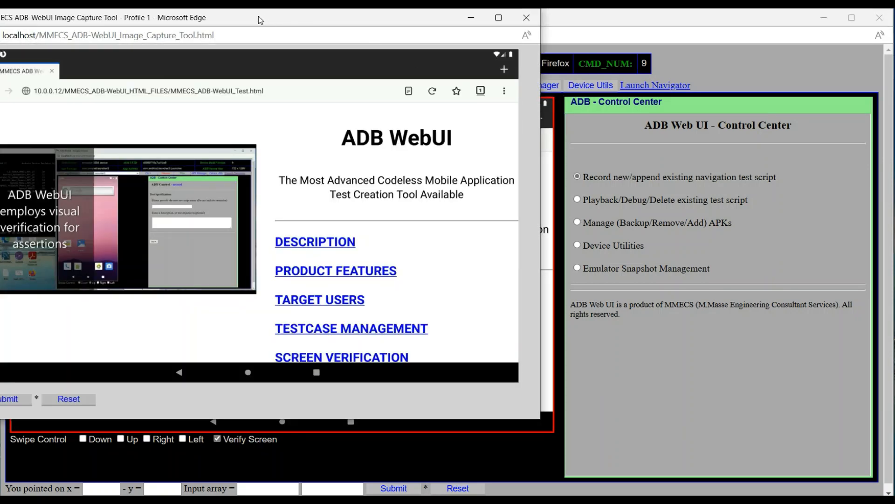
left_click_drag(258, 16, 289, 27)
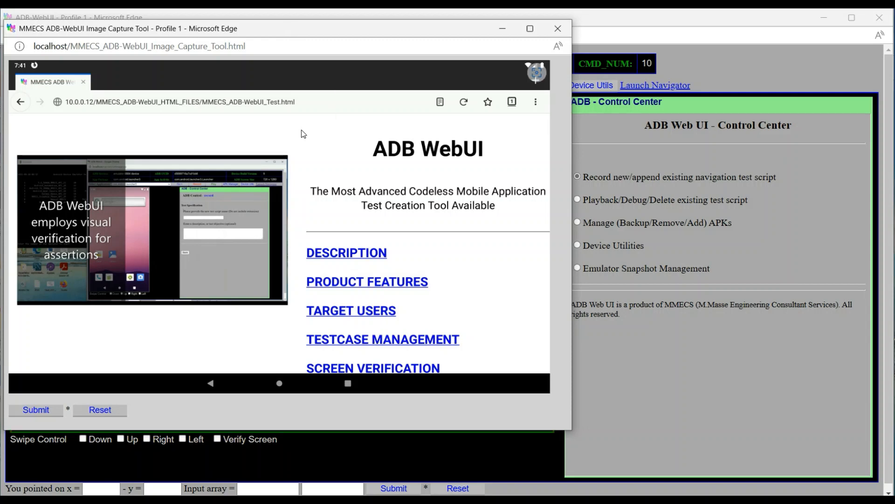
left_click_drag(302, 130, 549, 219)
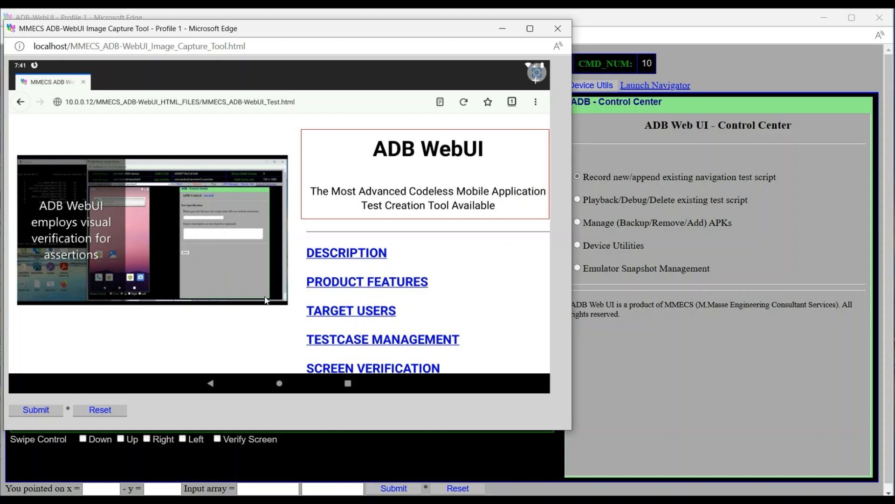
left_click(41, 412)
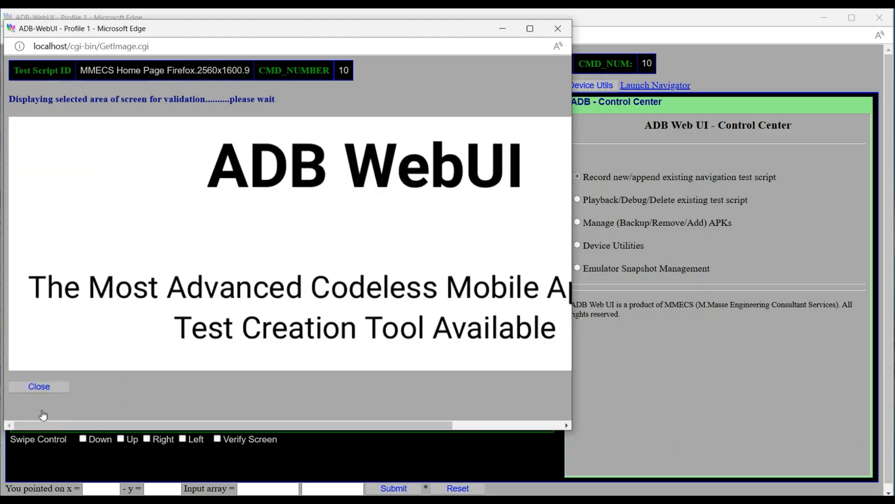
left_click(39, 387)
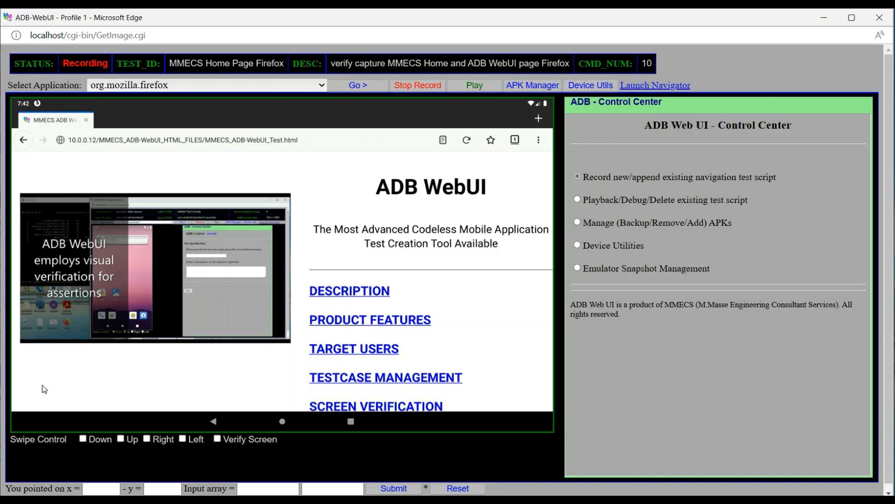
Navigate back twice on the device, through the MMECS home page to the Firefox Home screen
left_click(215, 423)
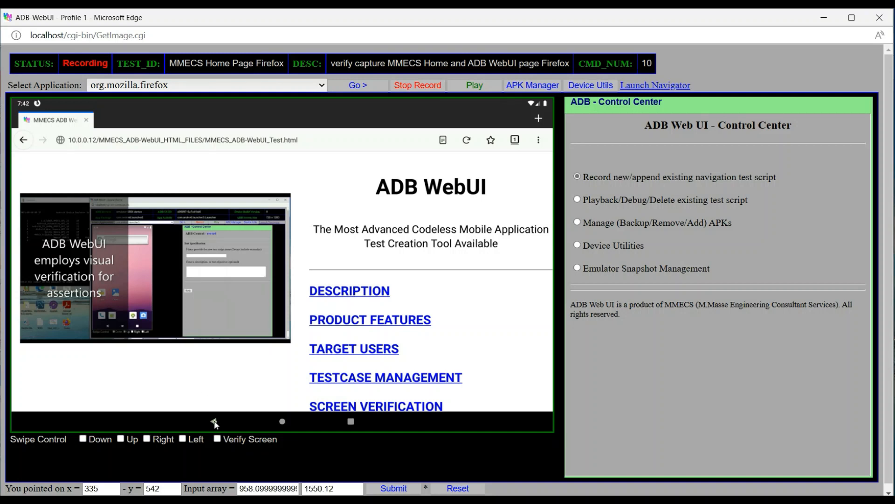
left_click(358, 87)
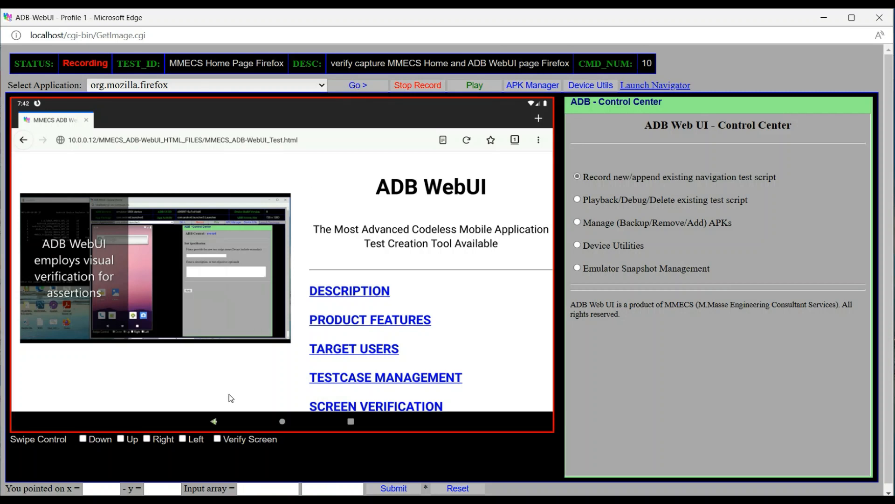
left_click(216, 421)
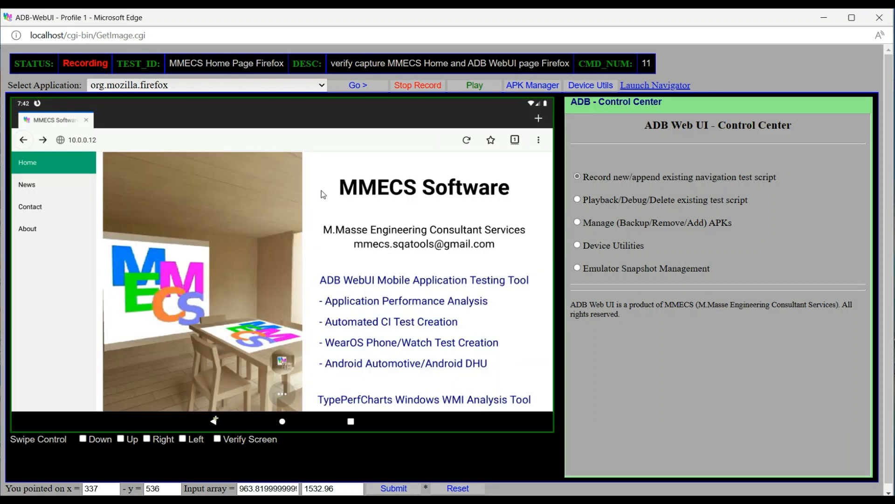
left_click(354, 88)
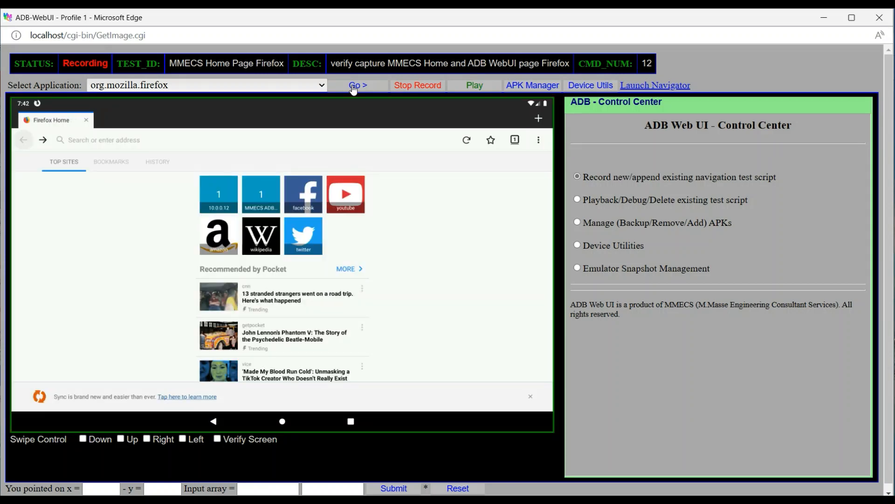
Show the device's recent apps and swipe right to reach the Clear All option
left_click(353, 422)
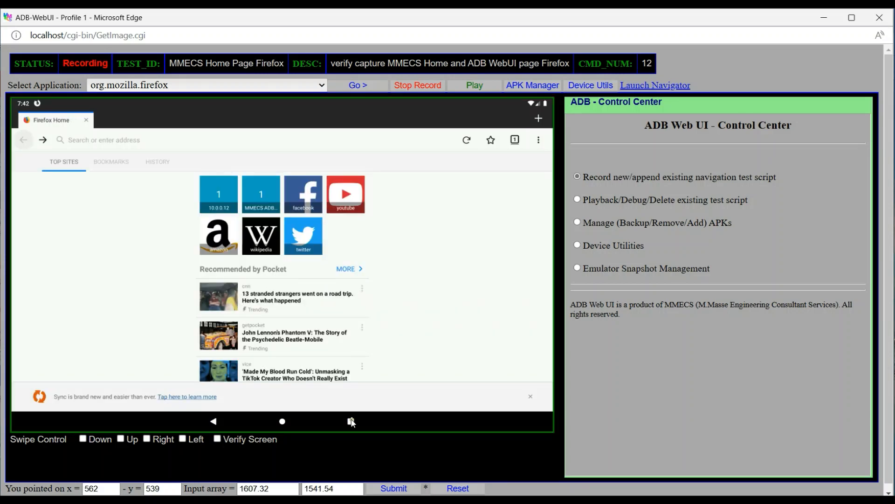
left_click(358, 86)
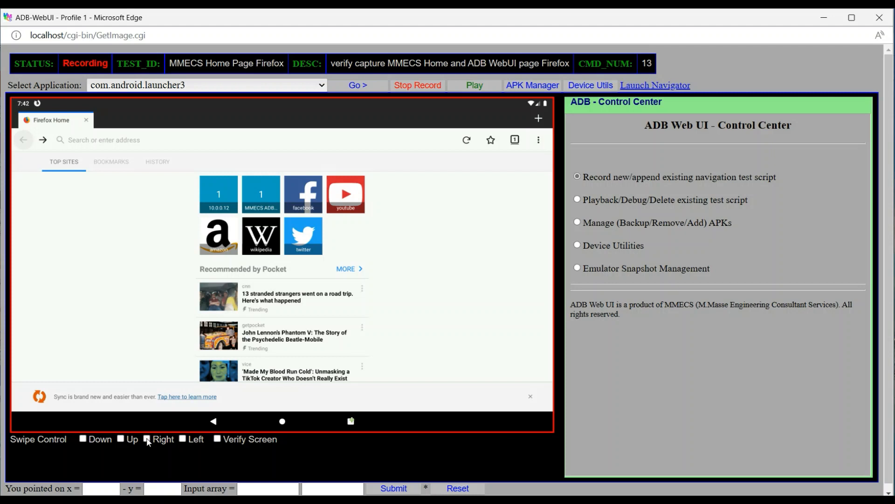
left_click(354, 89)
left_click(147, 439)
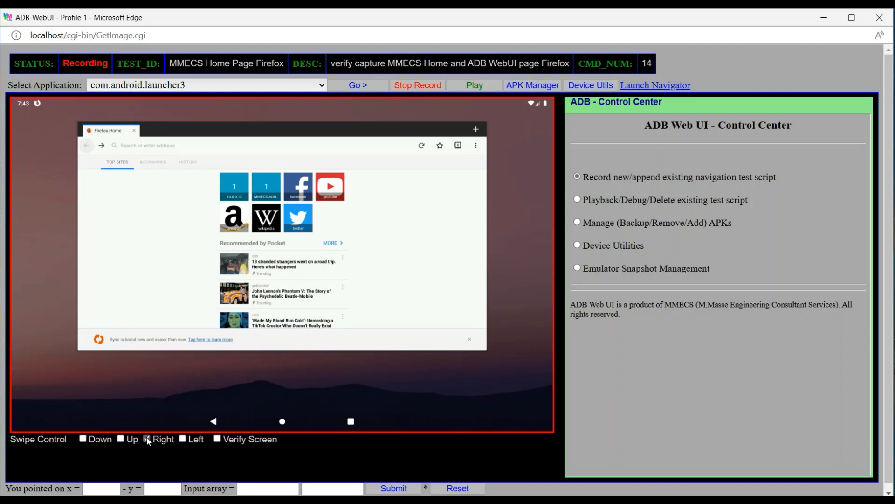
left_click(147, 438)
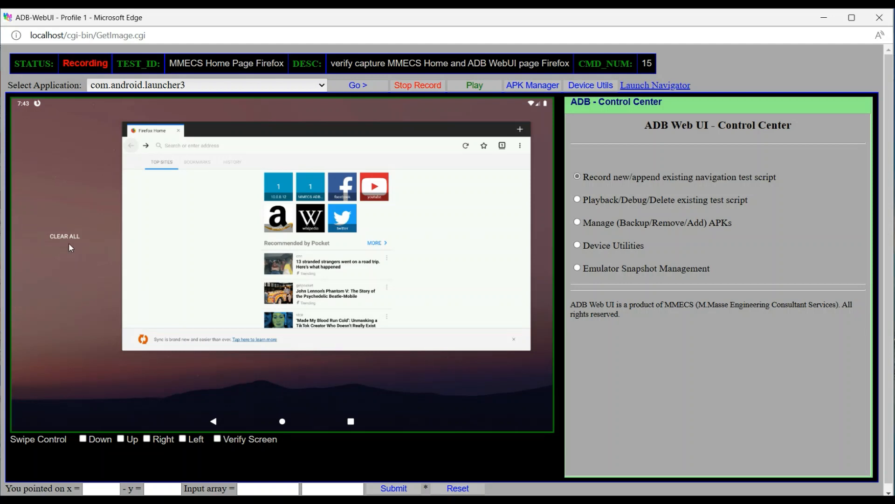
Clear all recent apps on the device and stop recording the test script
left_click(64, 237)
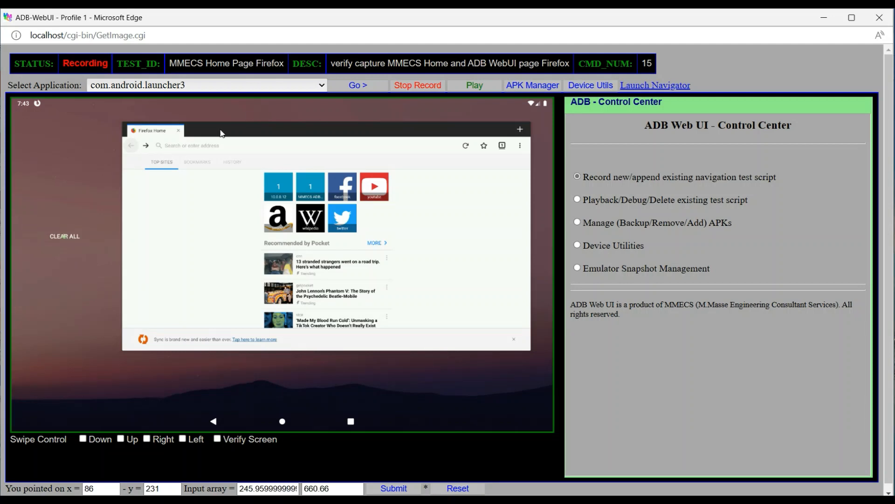
left_click(356, 87)
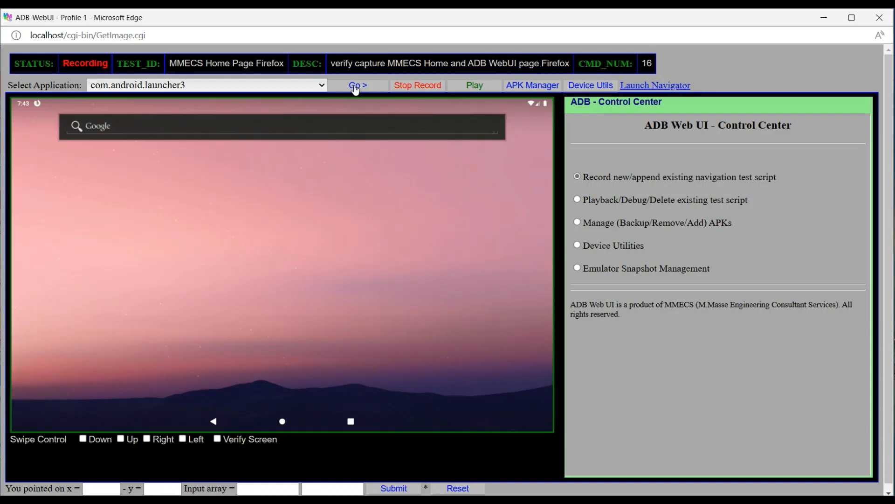
left_click(421, 87)
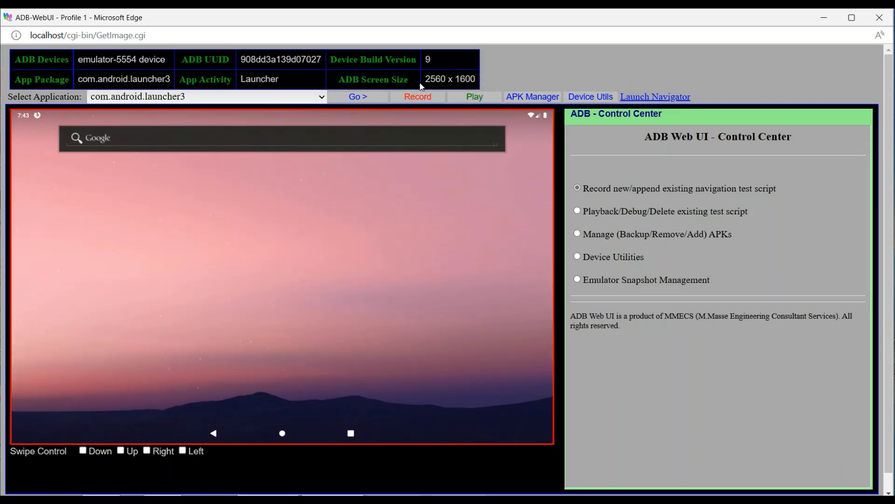